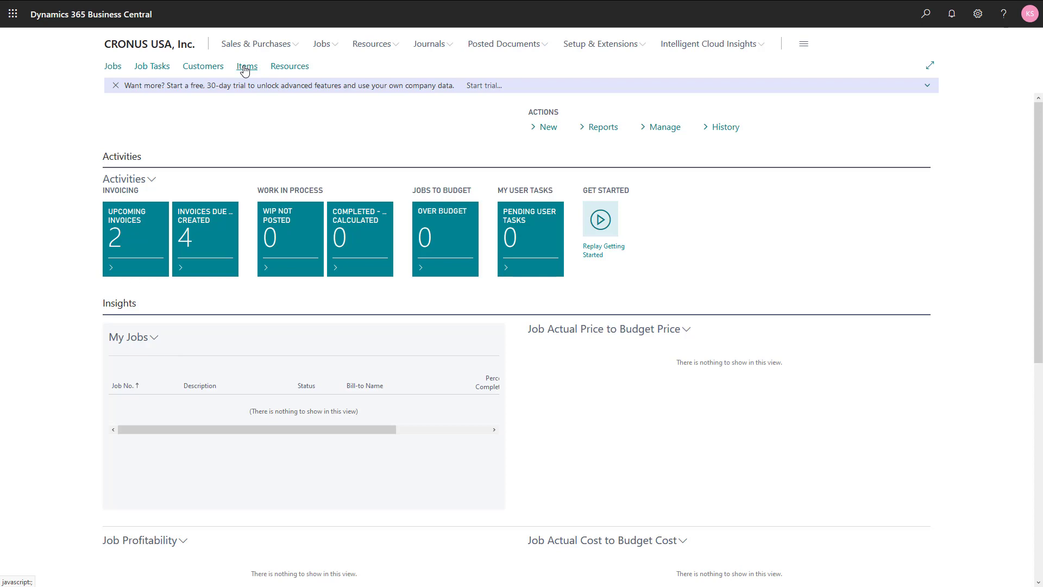
- Examine the Item Tracking Code and its available options on the item card of the Projector Advanced Series
click(245, 69)
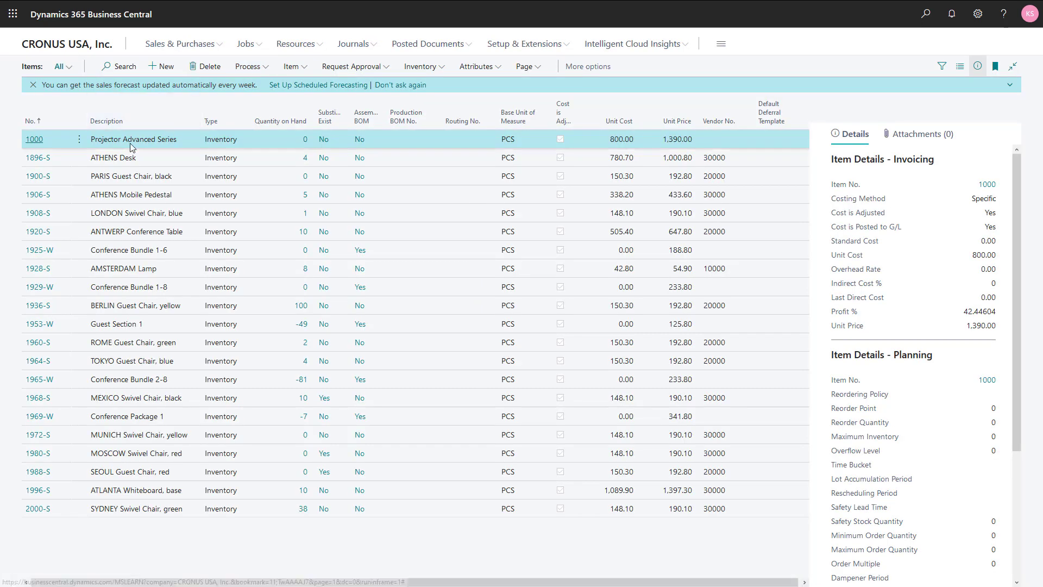
click(30, 139)
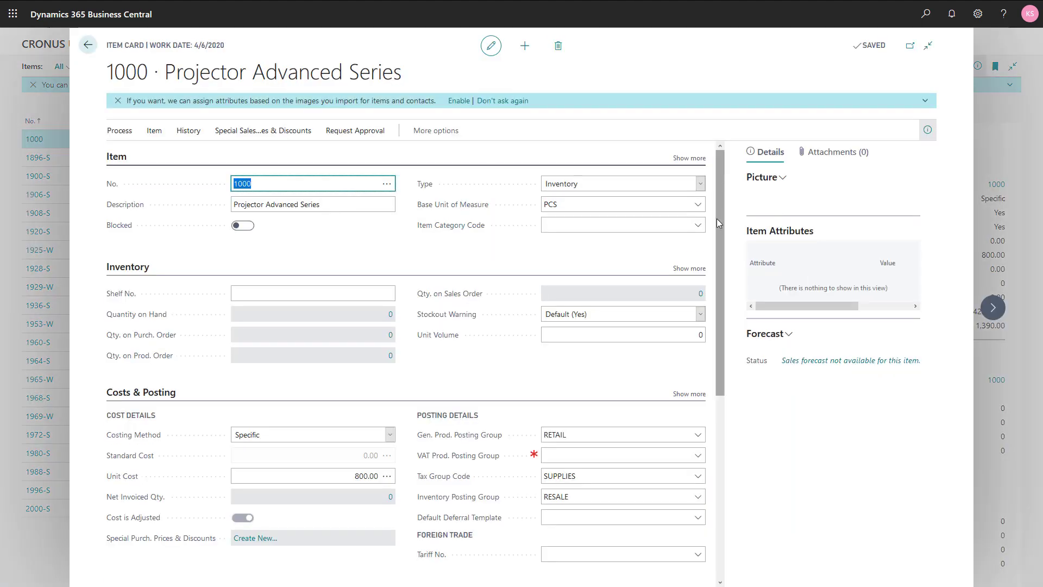
drag(718, 223, 720, 436)
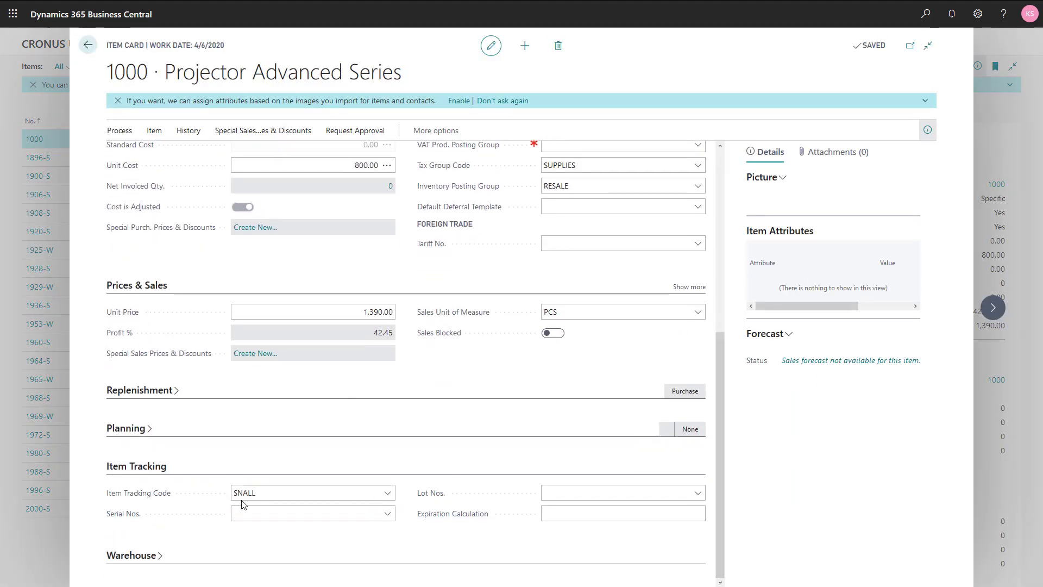
click(387, 493)
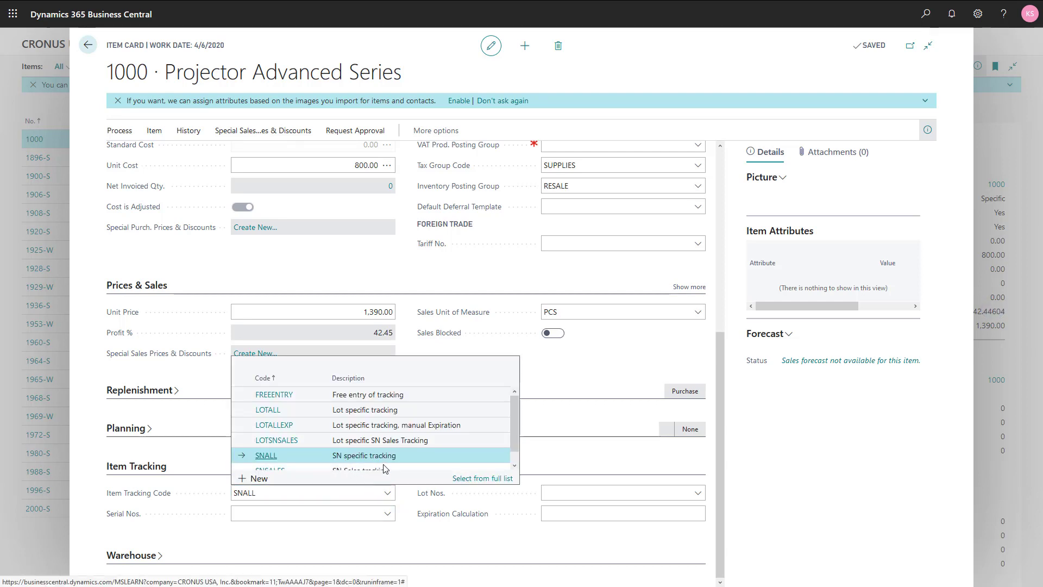
key(Escape)
key(Escape)
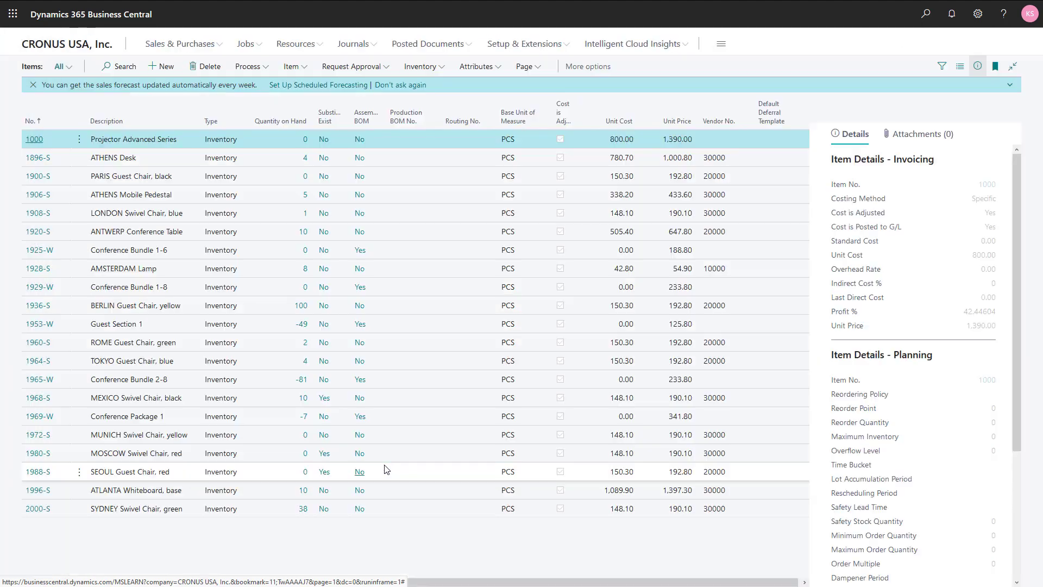
key(Escape)
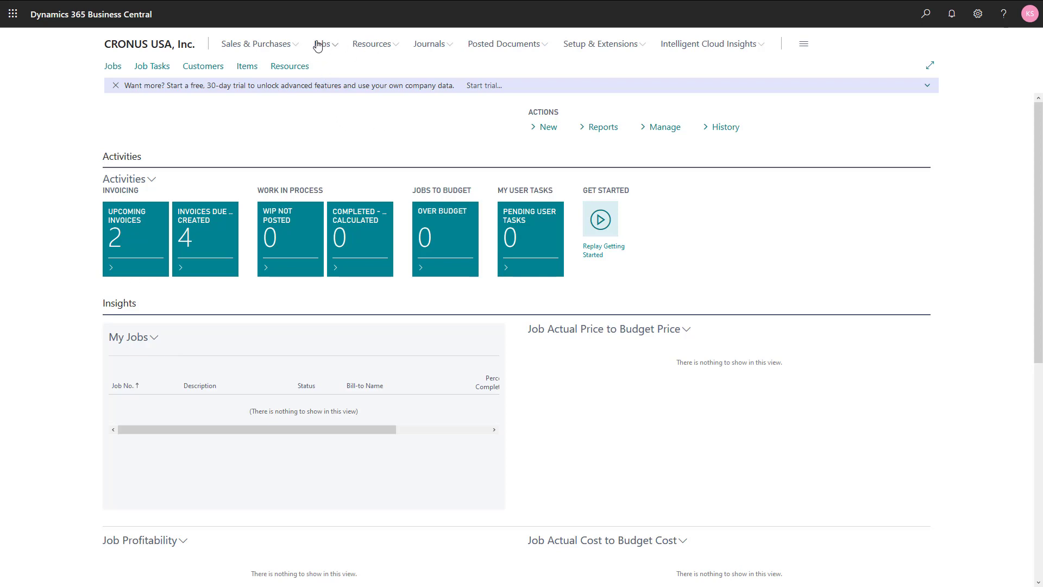
- Start a new purchase order from the list of purchase orders
click(264, 46)
click(288, 68)
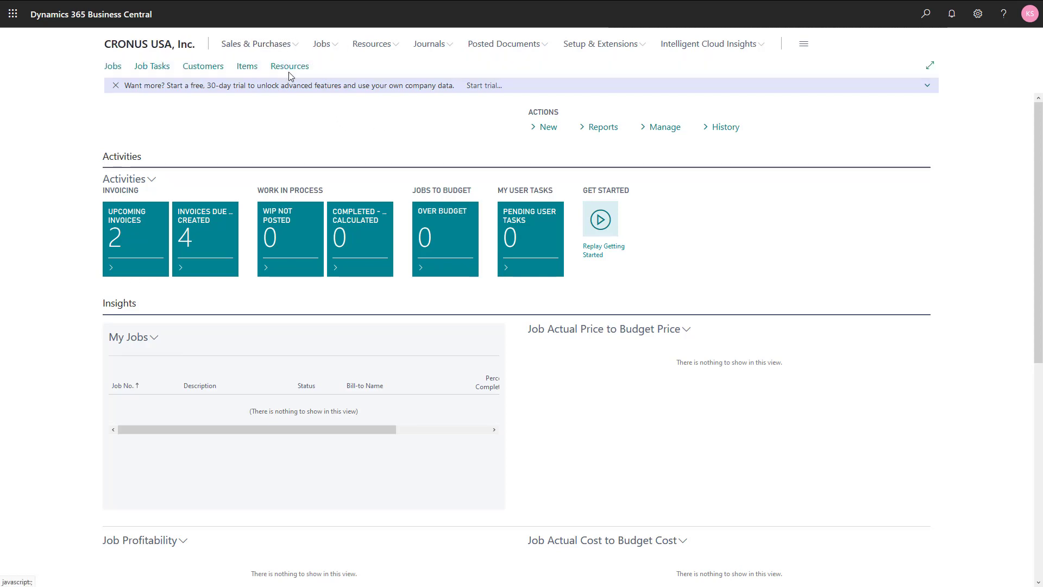
click(271, 46)
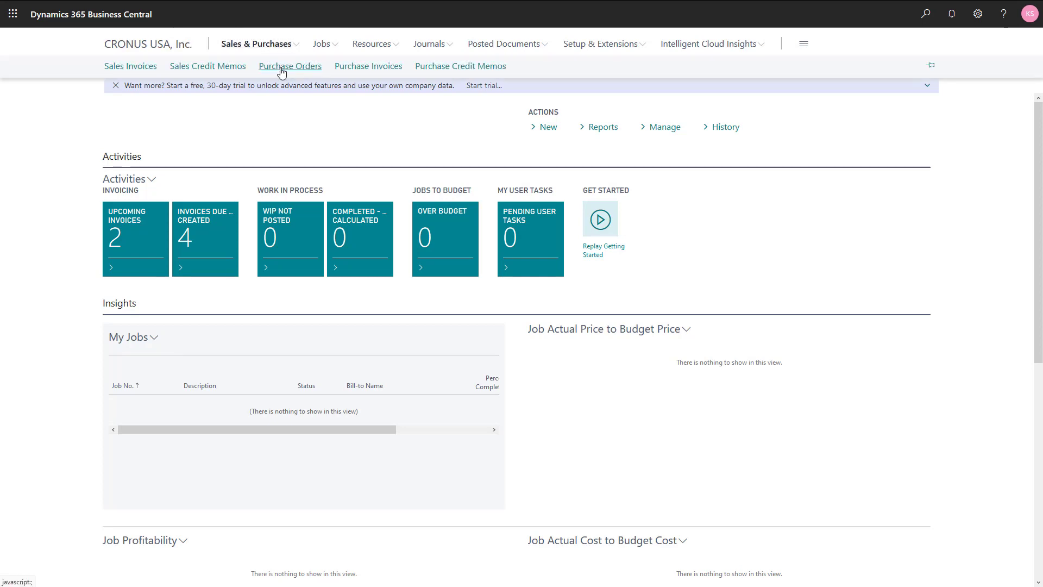
click(282, 70)
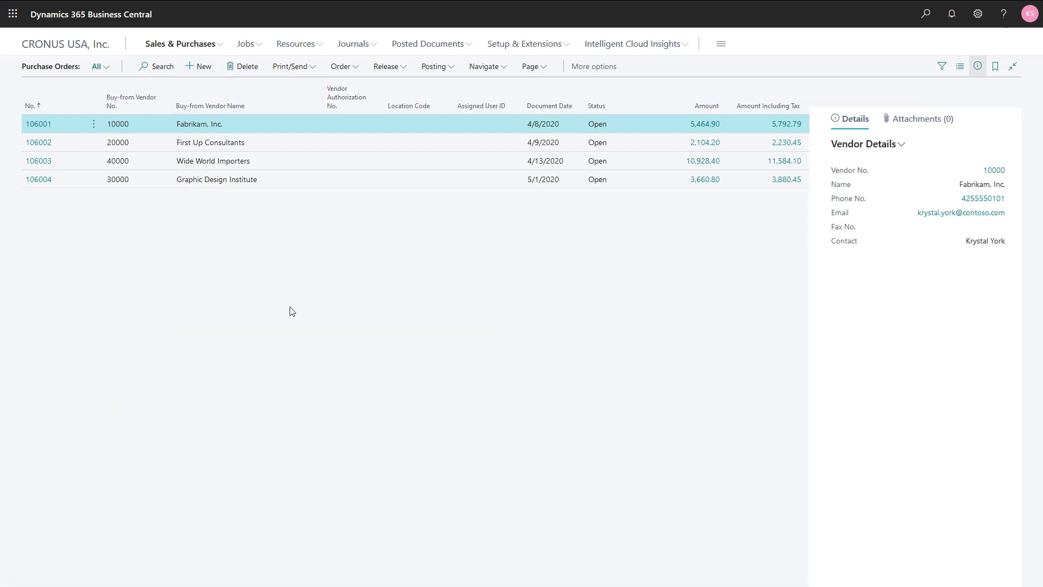
key(alt+n)
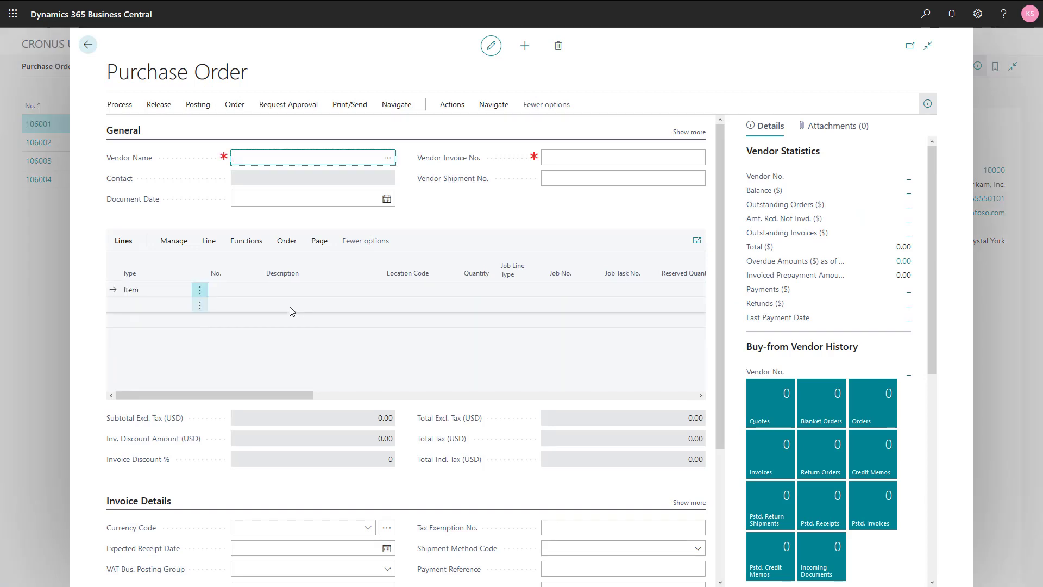
- Set the order's vendor to Fabrikam, Inc. and the Vendor Invoice No. to D718
text(1000)
key(Tab)
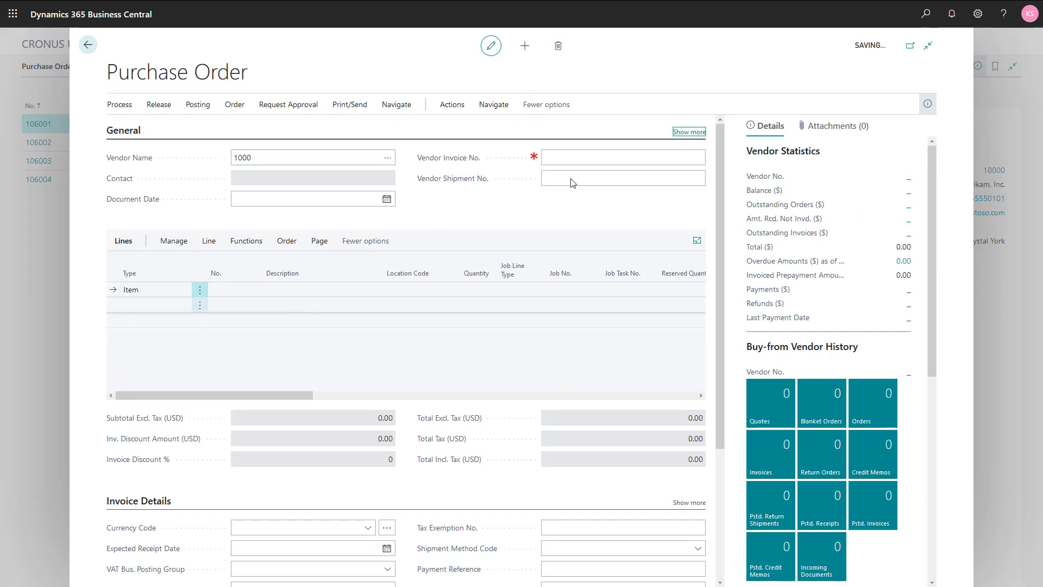
click(568, 158)
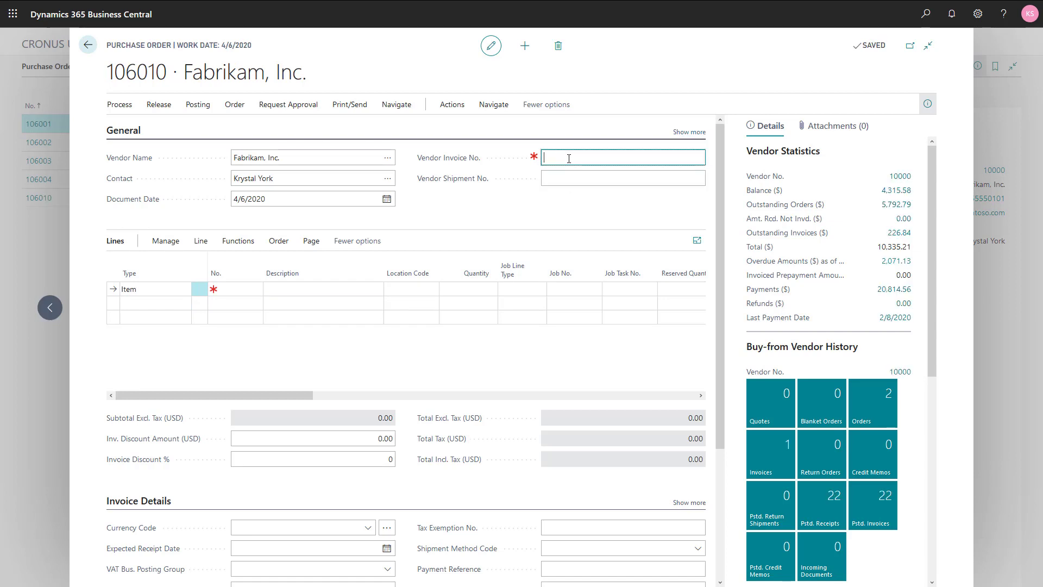
text(D718)
key(Tab)
- Fill the first order line with item 1000, Projector Advanced Series, and a quantity of 2
drag(723, 191, 720, 214)
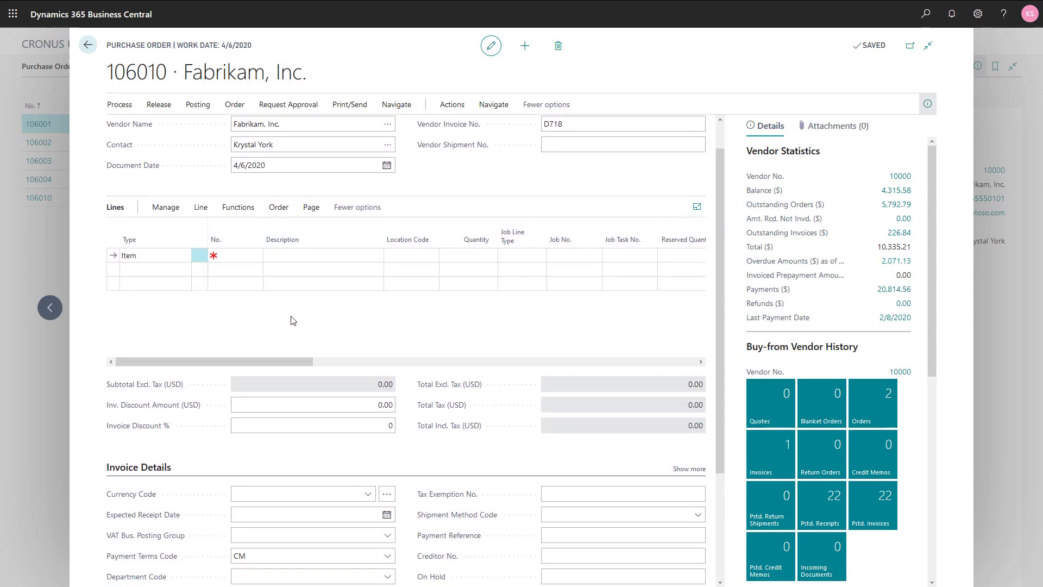
click(231, 255)
click(253, 256)
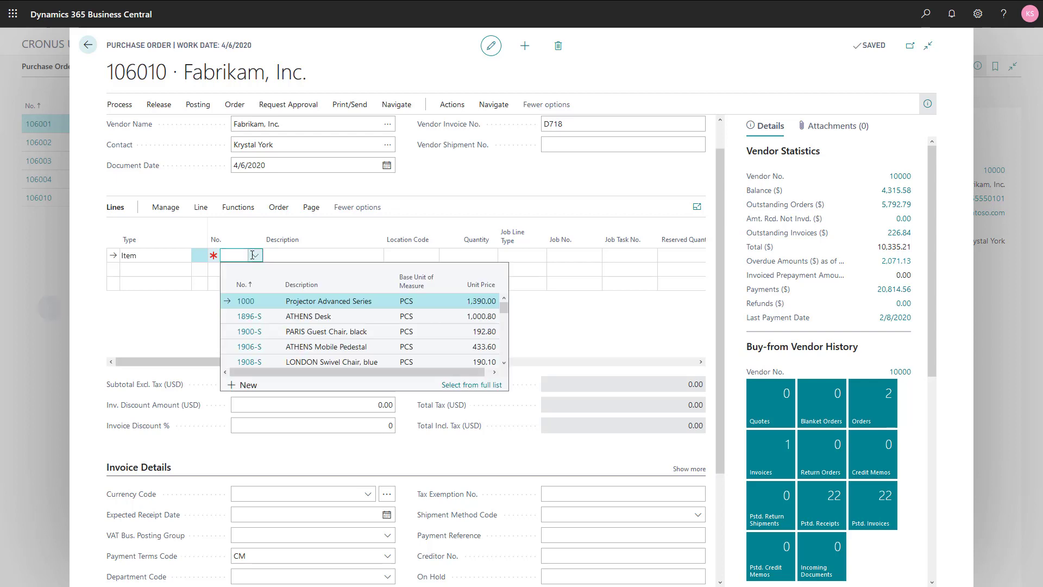
click(303, 306)
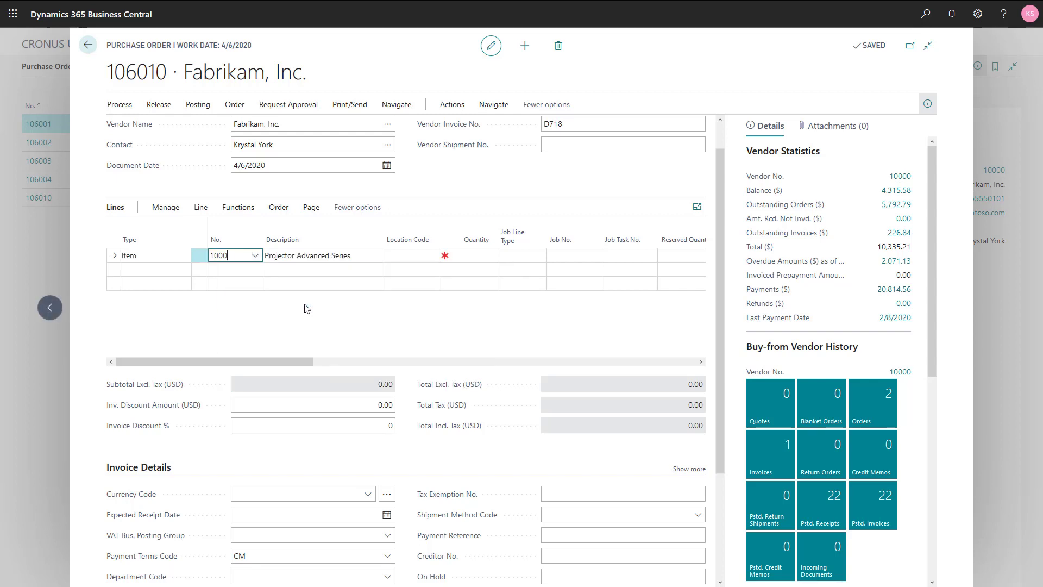
key(Tab)
key(Tab)
key(Tab)
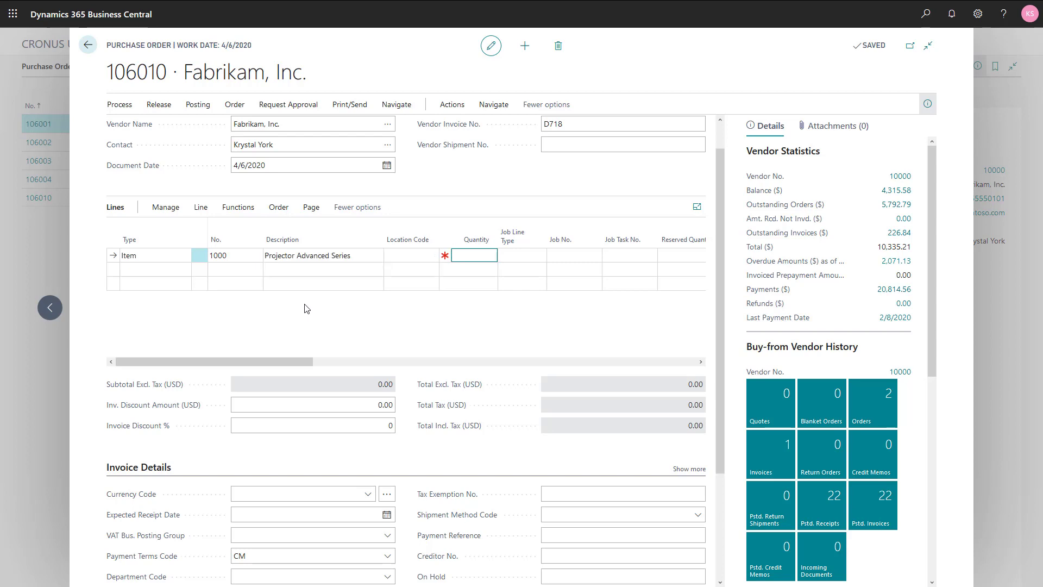
key(Tab)
key(Tab)
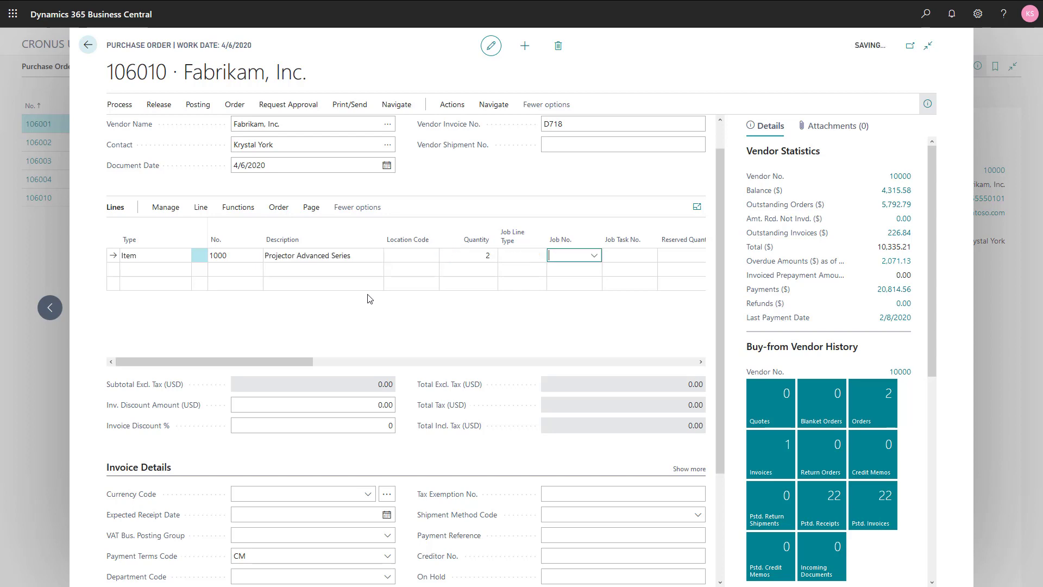
- Link the projector line to job JOB00010, Reception area remodel, and job task 1240, Decorations and Furnishings
click(595, 256)
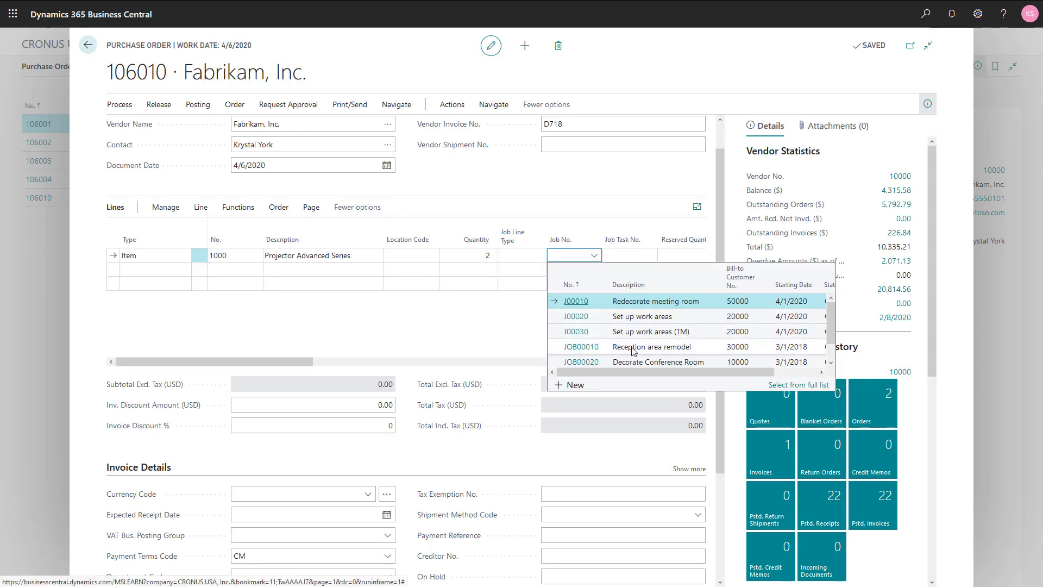
click(634, 348)
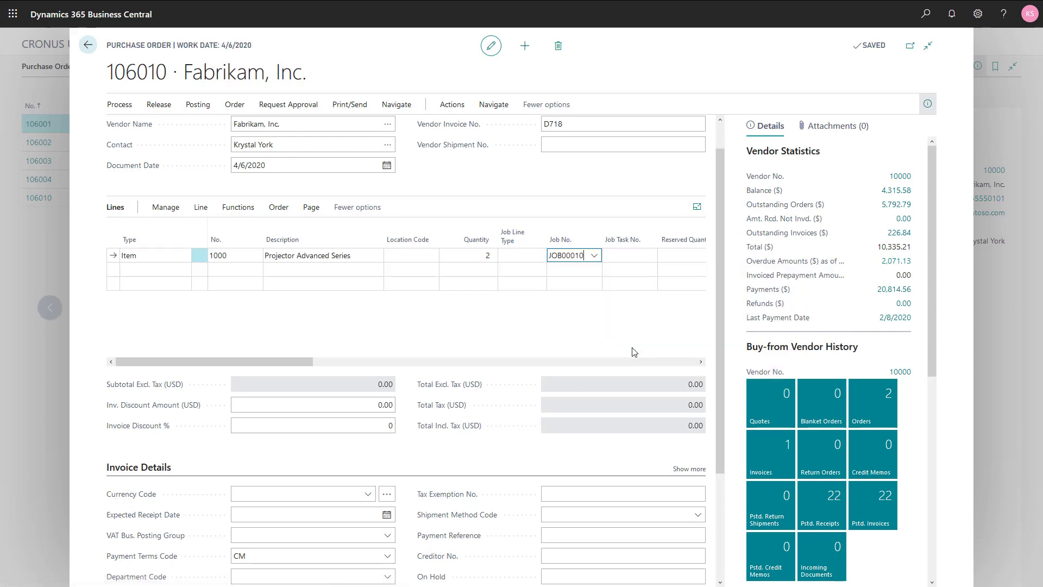
click(650, 260)
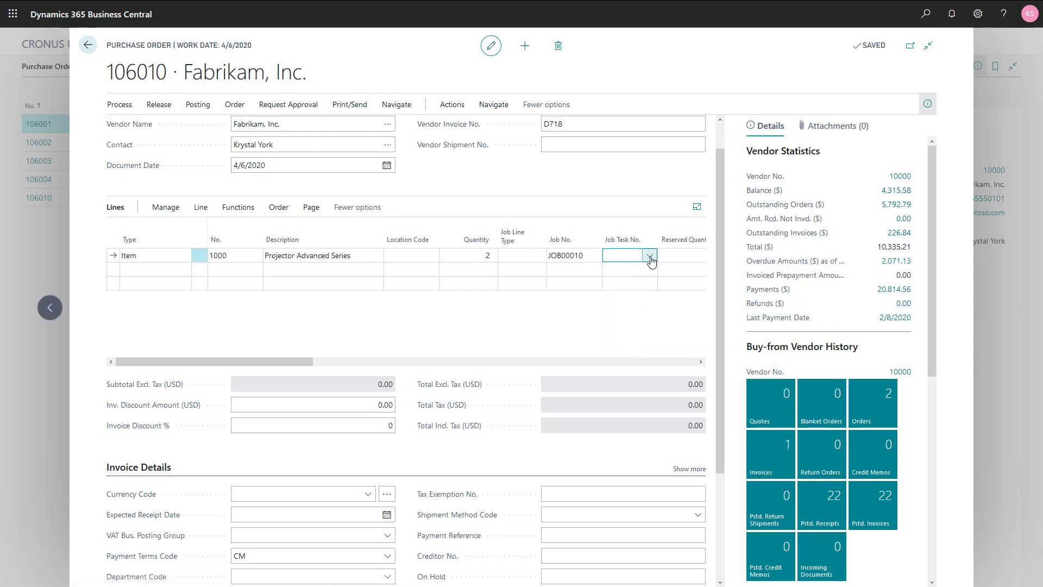
click(650, 257)
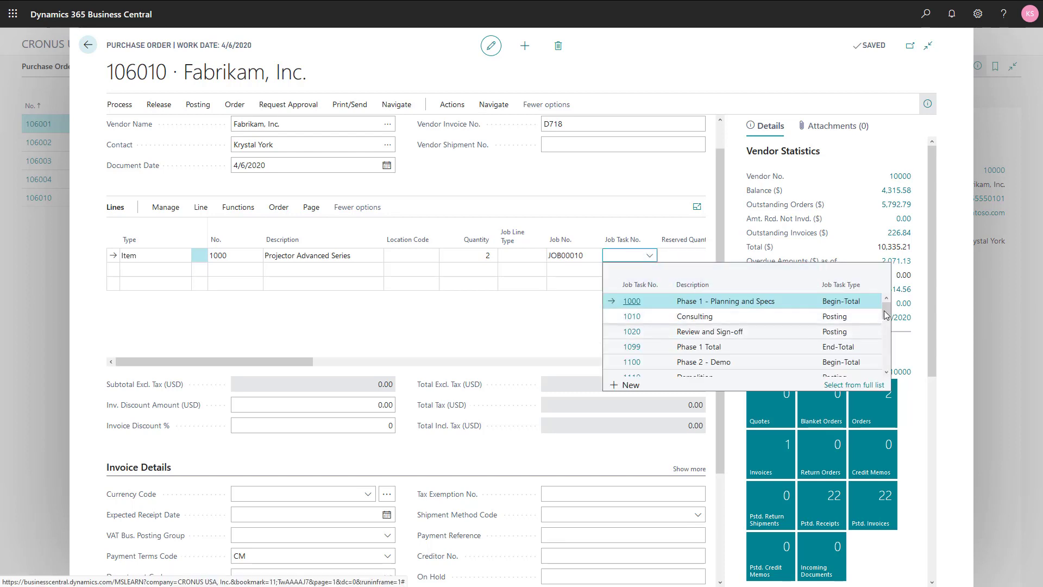
drag(886, 314, 889, 354)
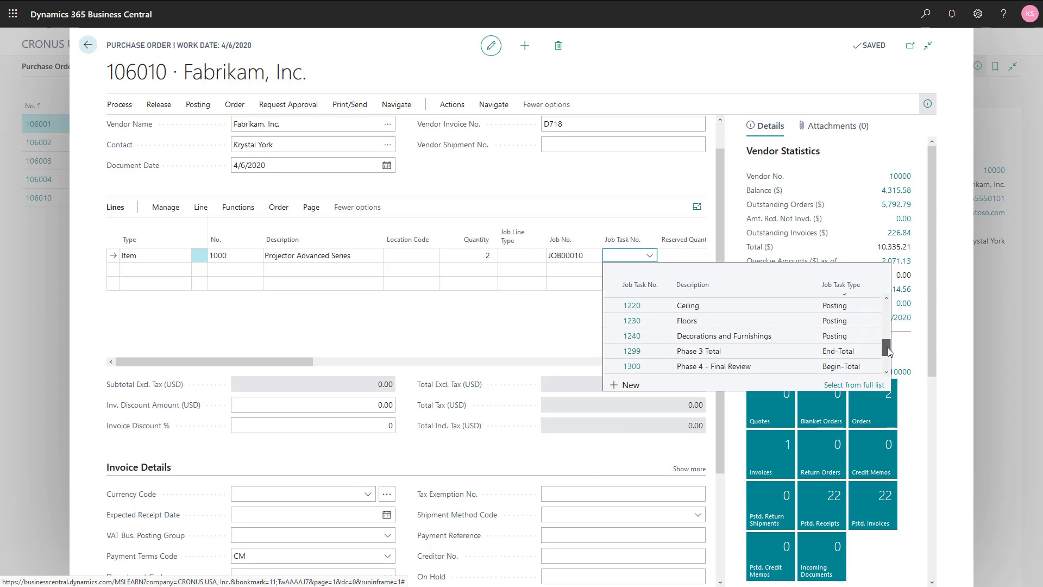
click(736, 339)
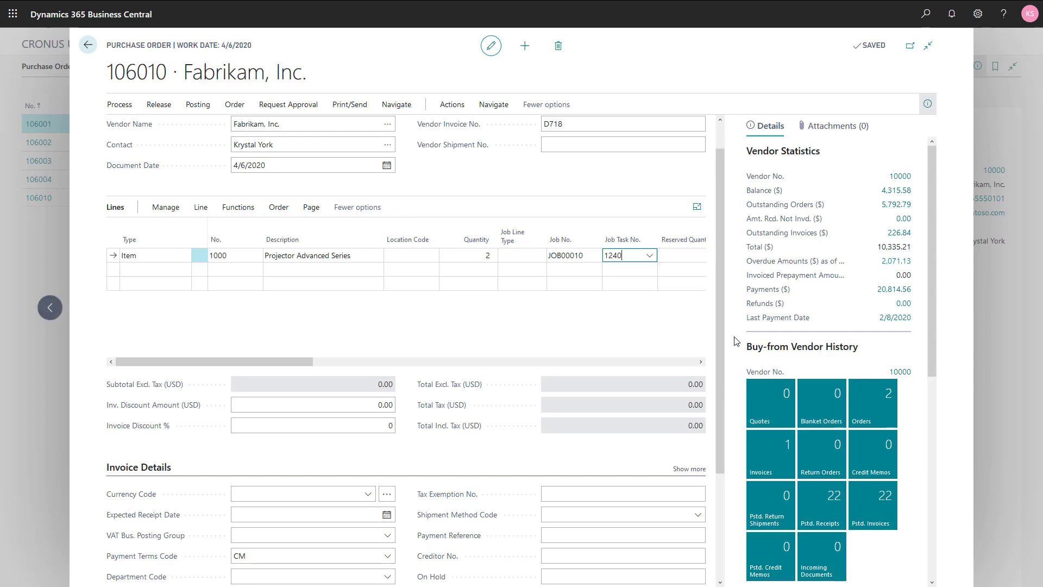
key(Tab)
- Assign serial number SN001 with a quantity of 1 in the projector line's item tracking lines
drag(317, 360, 294, 361)
click(201, 210)
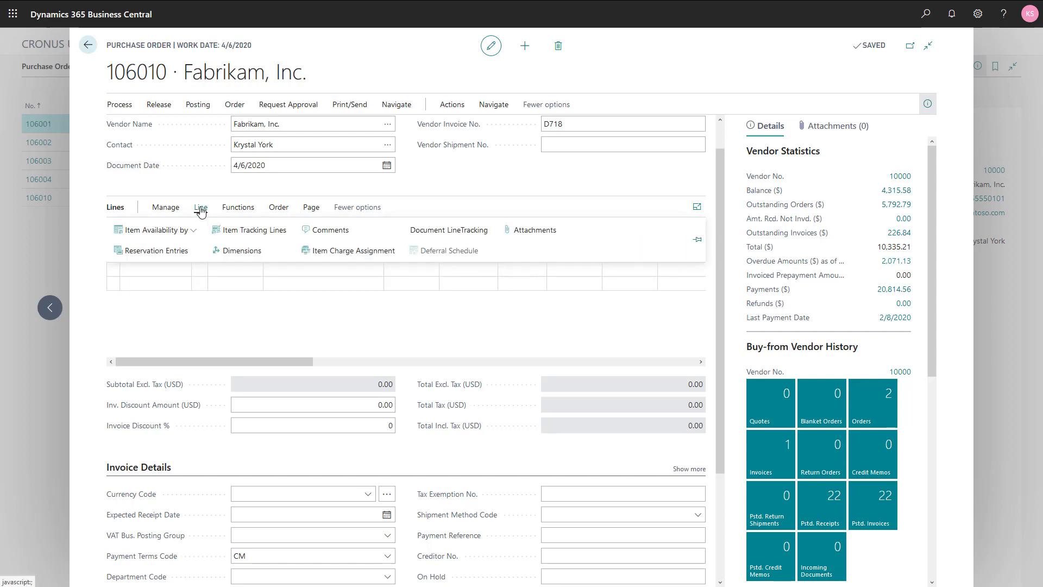
click(238, 230)
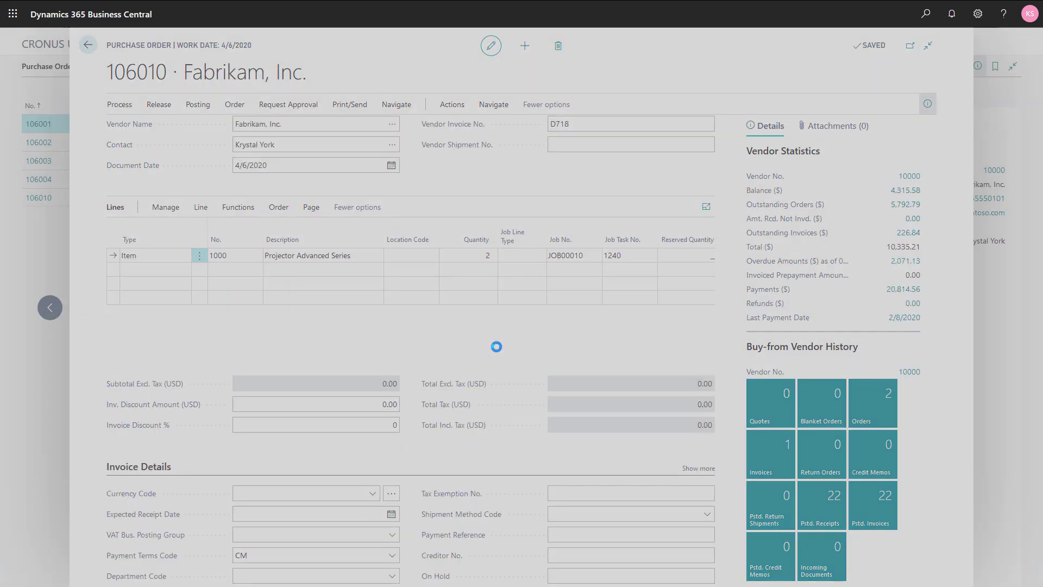
click(354, 248)
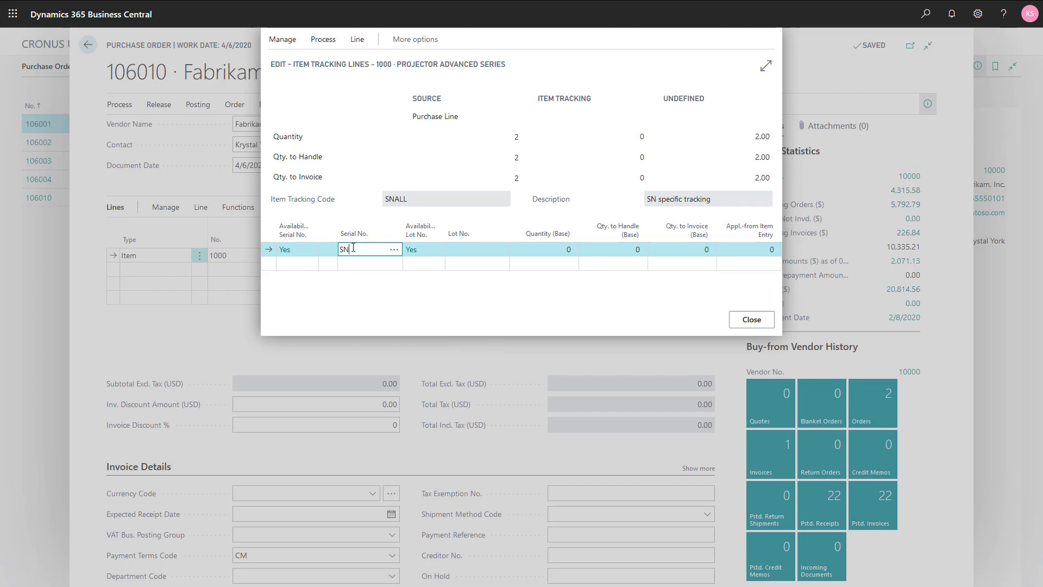
text(SN001)
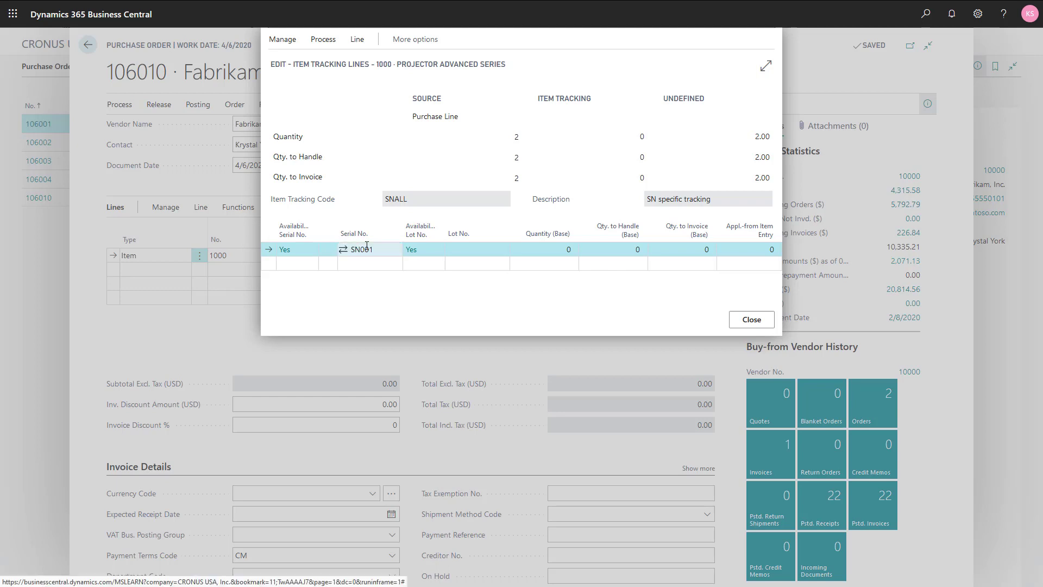
click(432, 278)
key(Tab)
key(Tab)
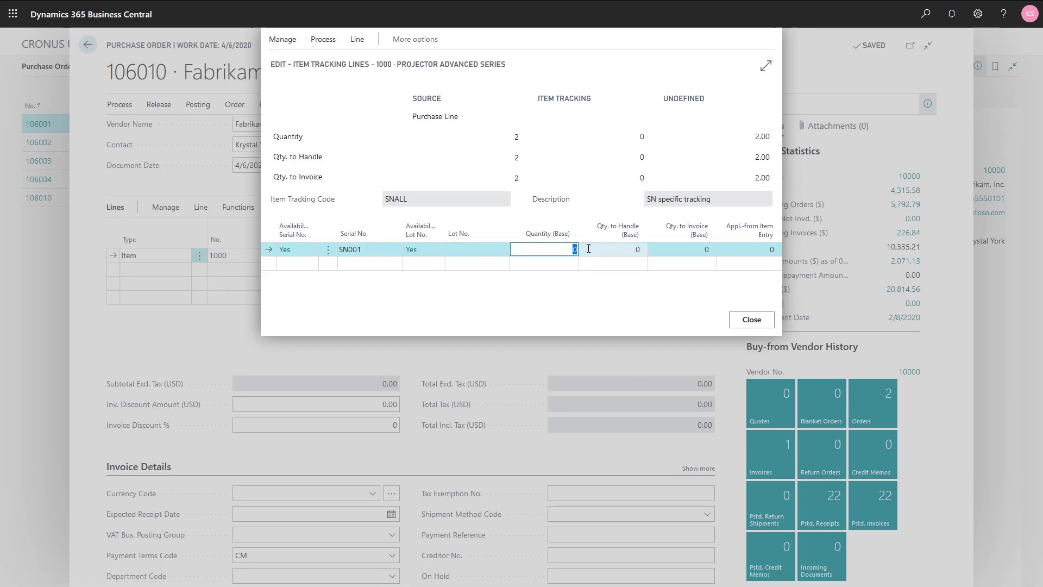
text(1)
- Add a second item tracking line with serial number SN002 and a quantity of 1, and close the tracking lines
click(370, 265)
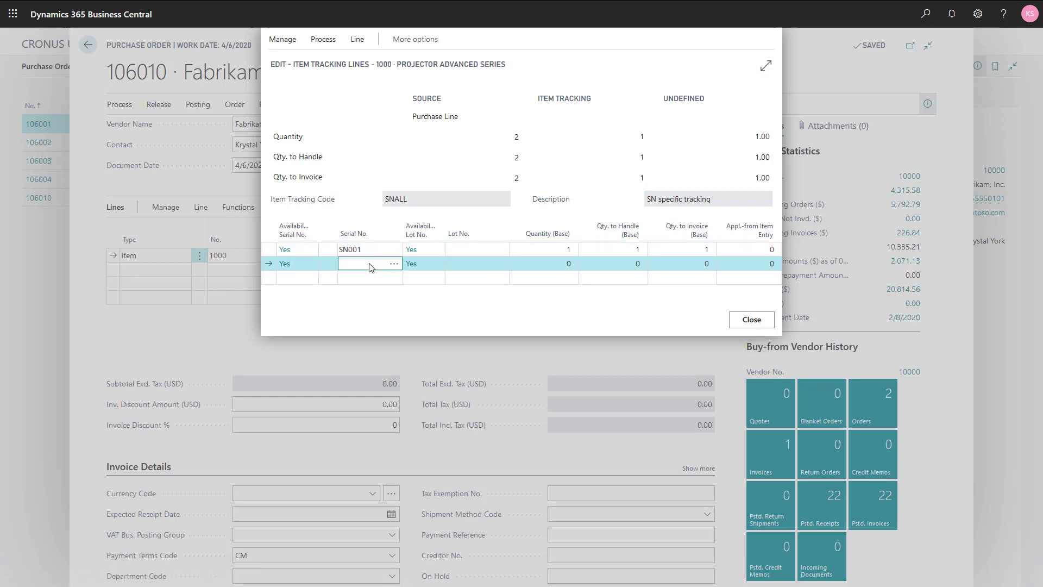
text(SN002)
key(Tab)
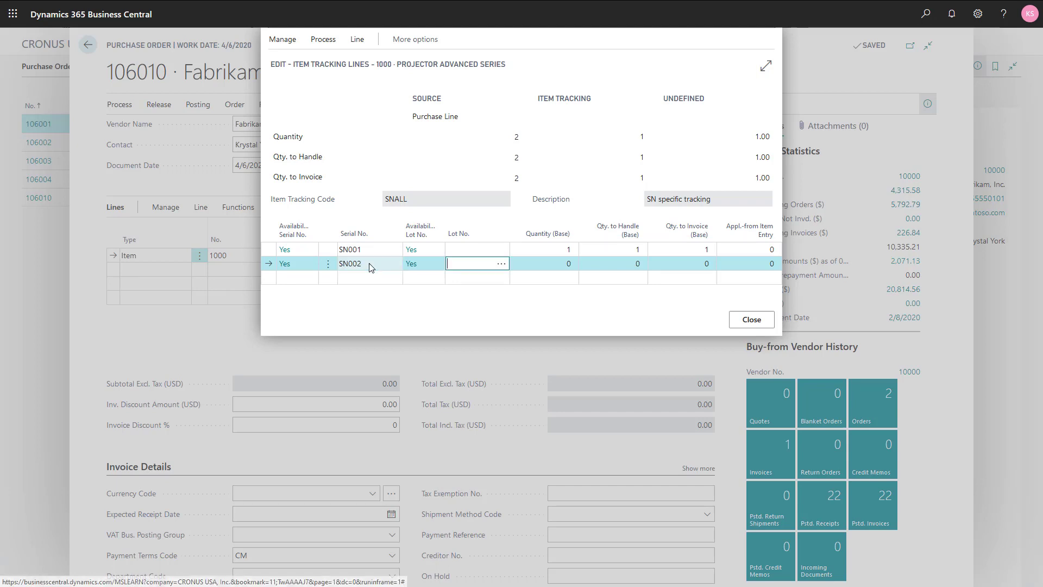
key(Tab)
key(Tab)
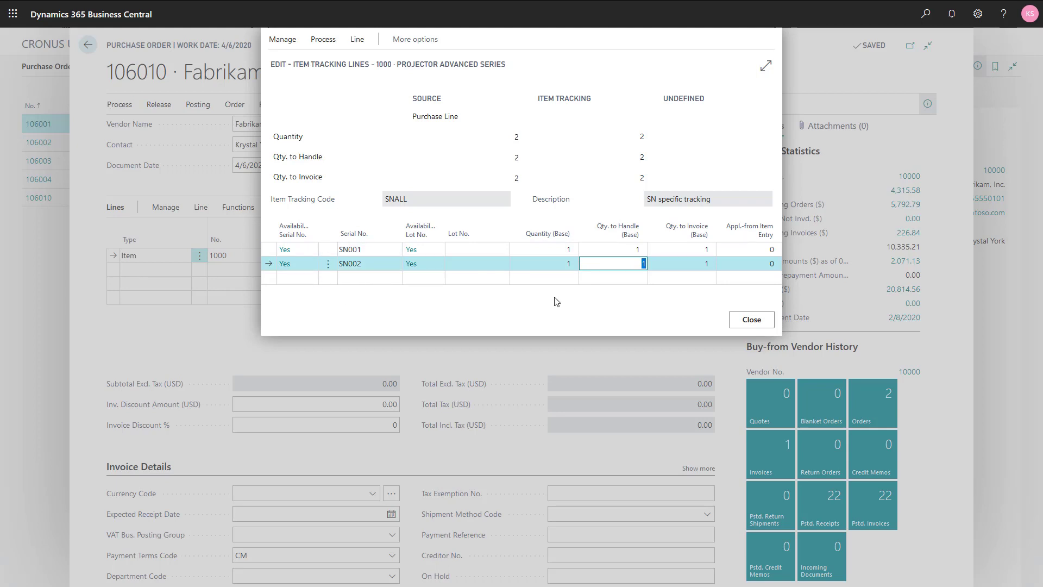
click(749, 320)
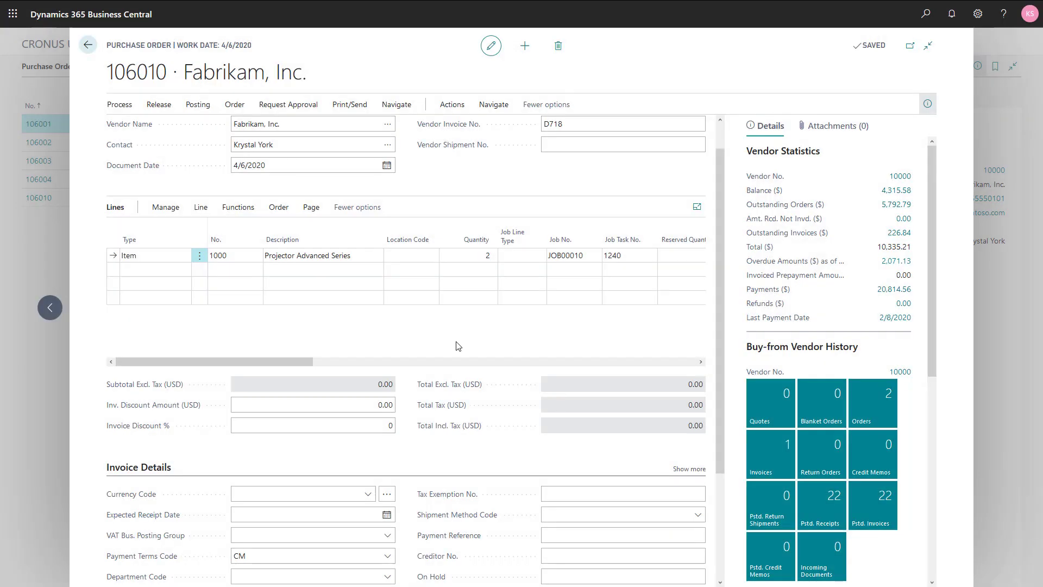
- Post the purchase order with the Receive and Invoice option, without opening the posted invoice
click(209, 112)
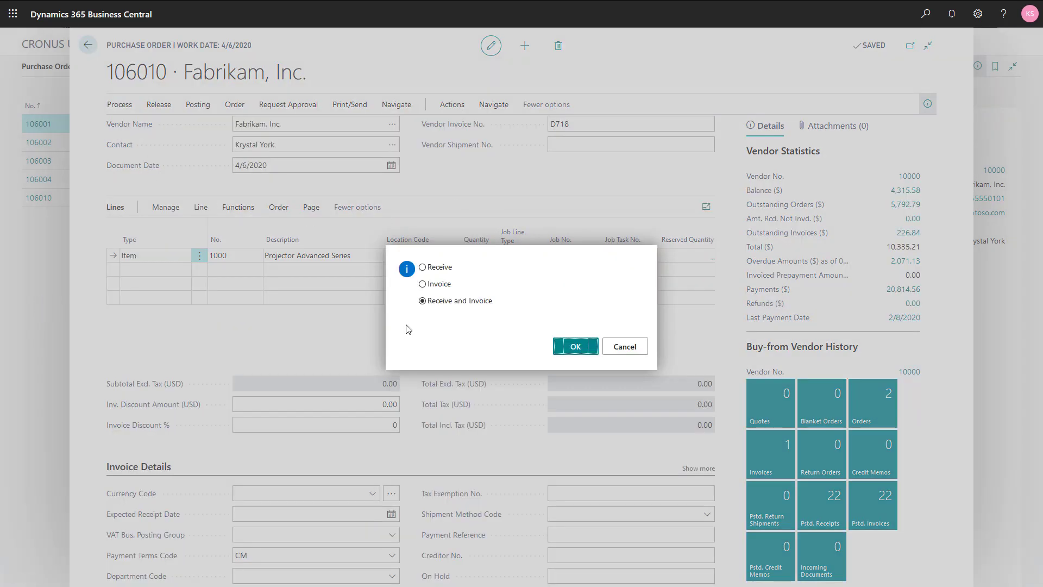
click(574, 347)
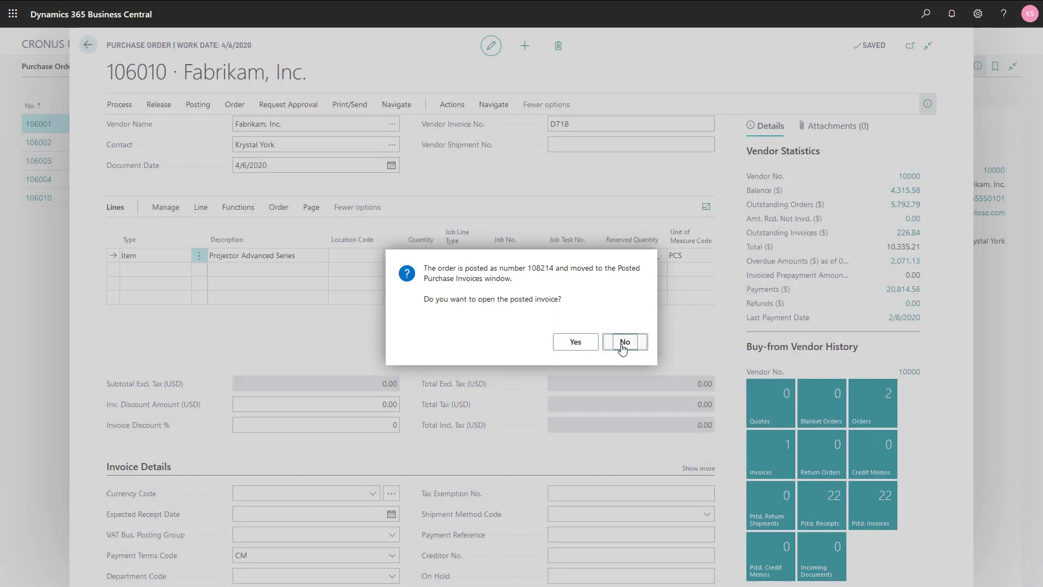
click(623, 346)
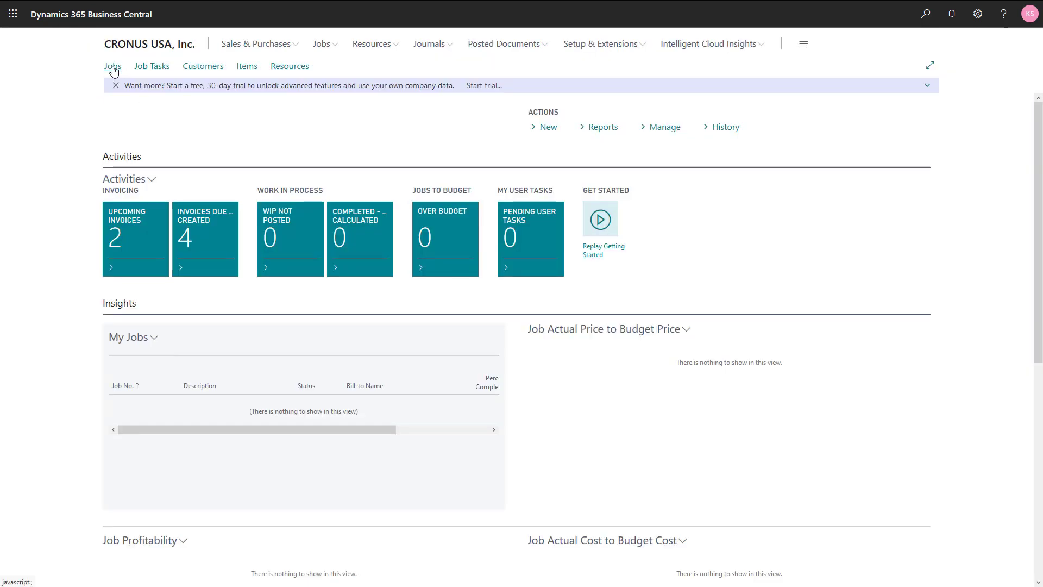
- Review the job ledger entries of job JOB00010, Reception area remodel, for the projector's serial numbers, and return to the home page
click(113, 68)
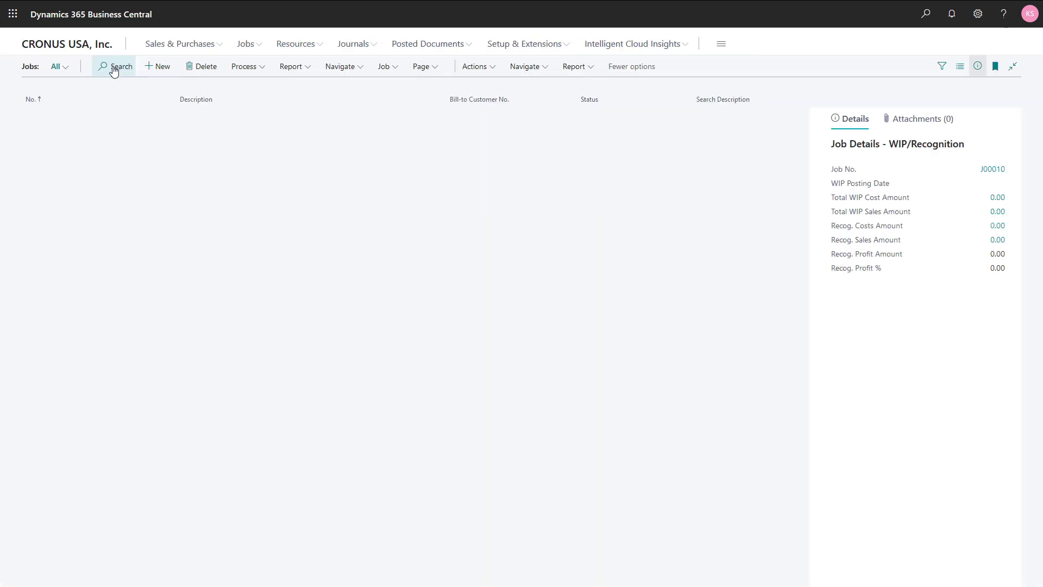
click(220, 177)
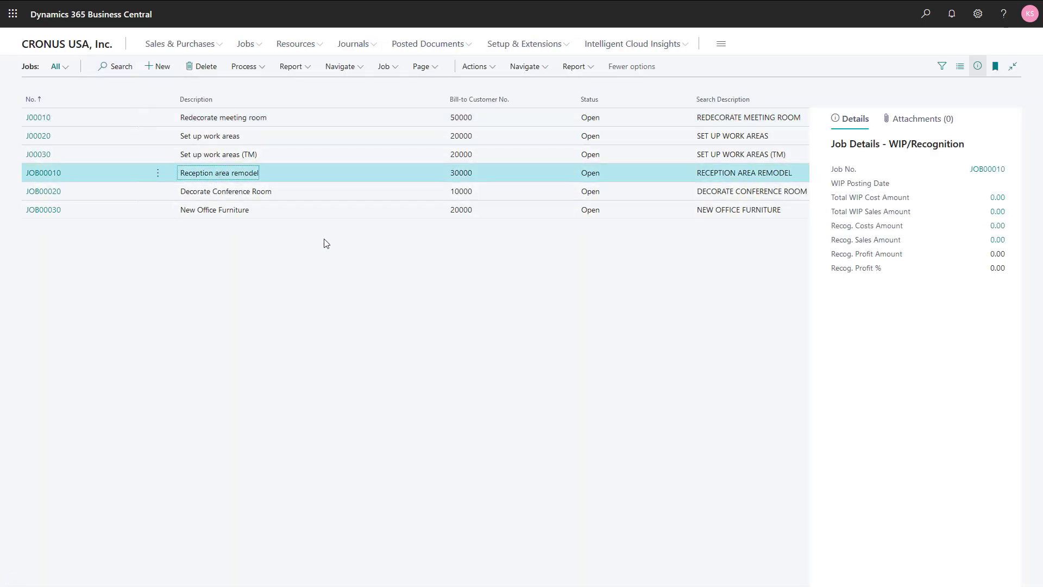
click(532, 70)
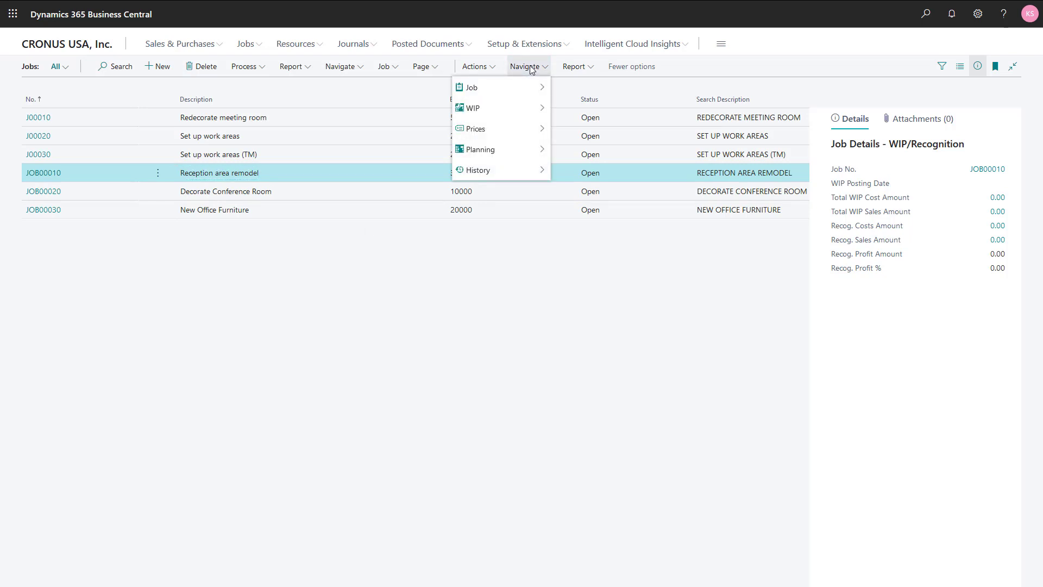
mouse_move(501, 170)
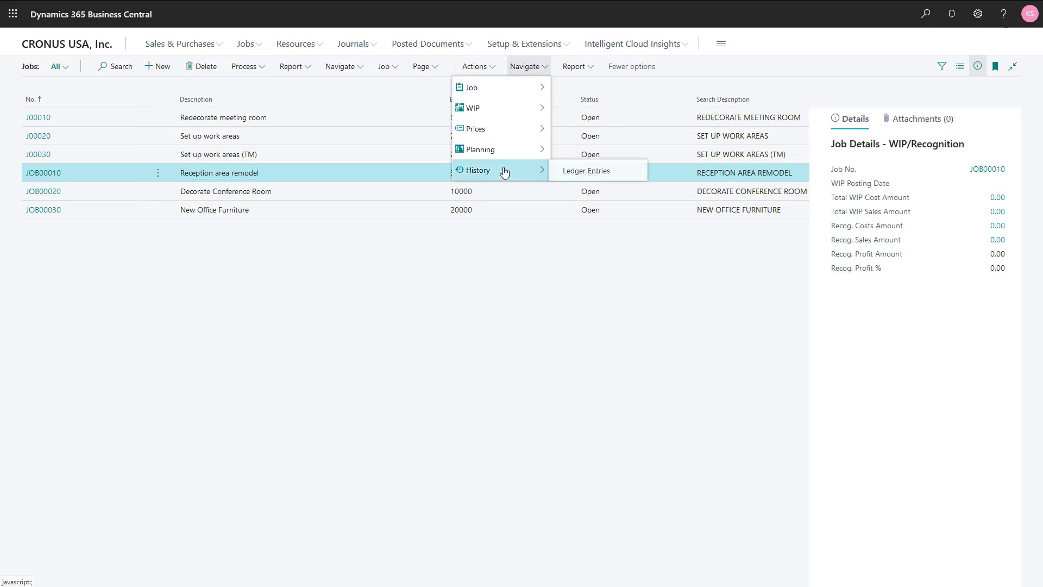
click(570, 173)
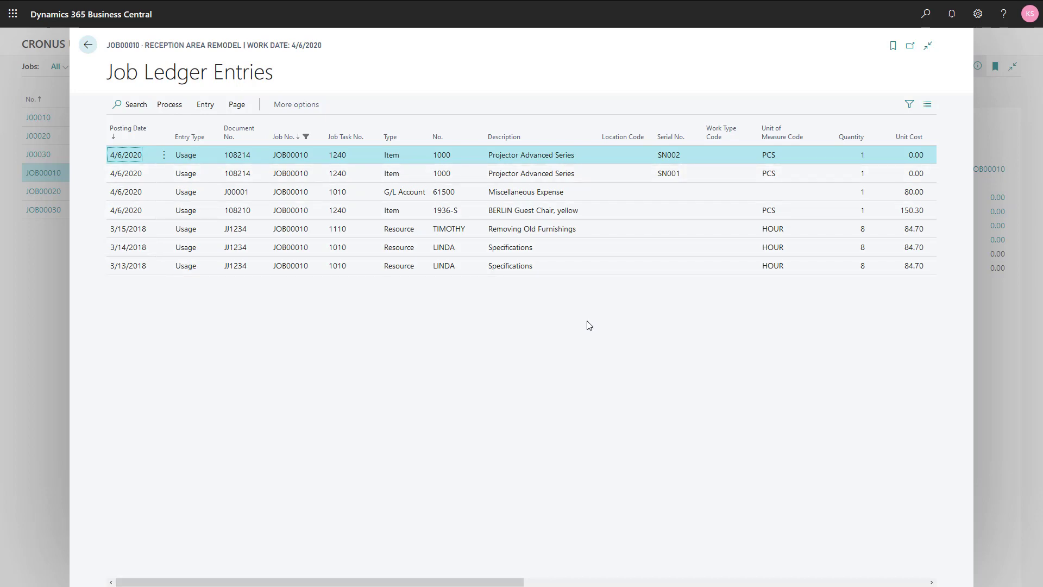
key(Escape)
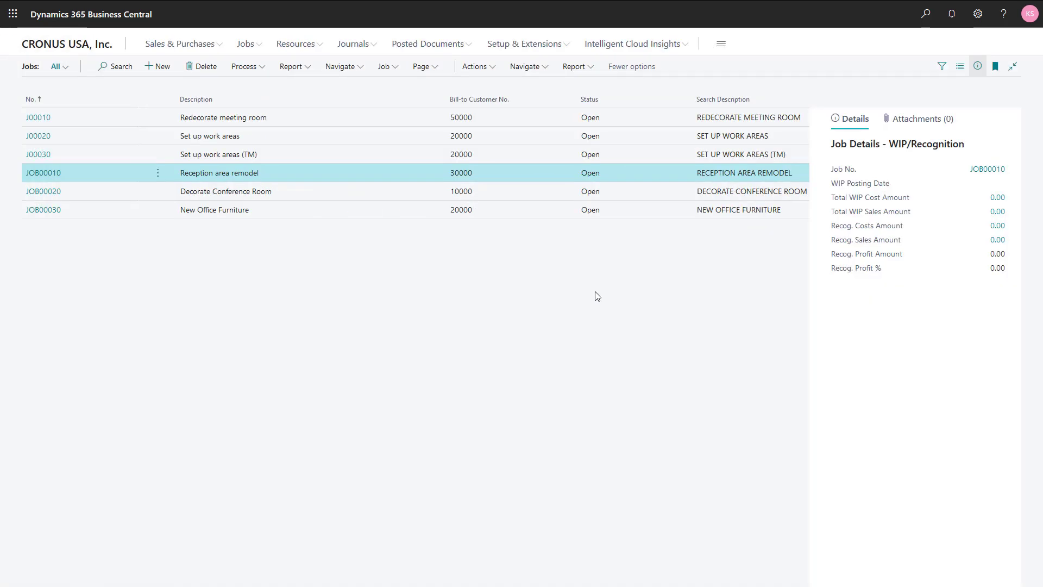
key(Escape)
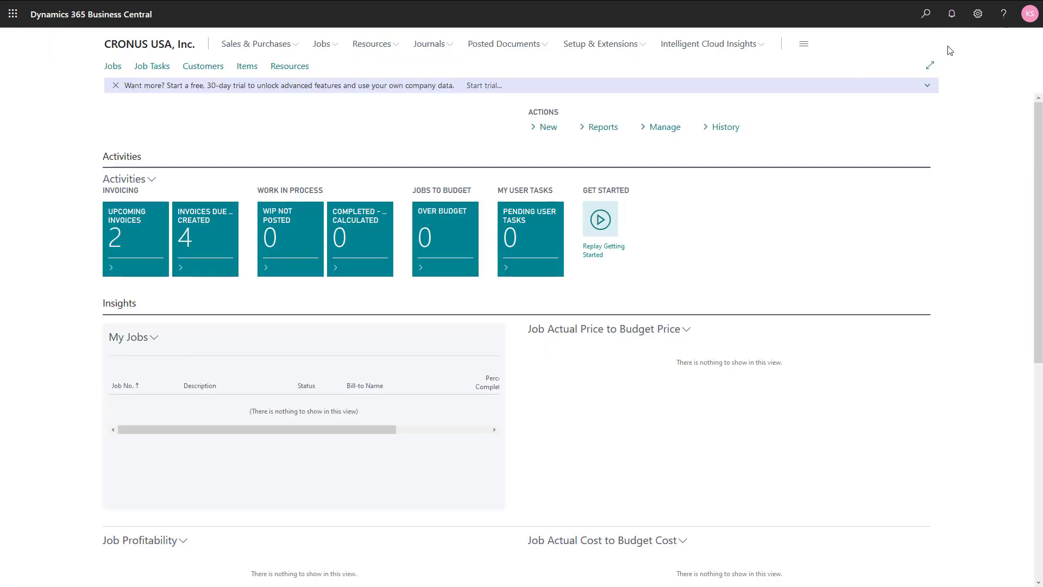
- Search for "item trac" and open the Item Tracing page
click(927, 15)
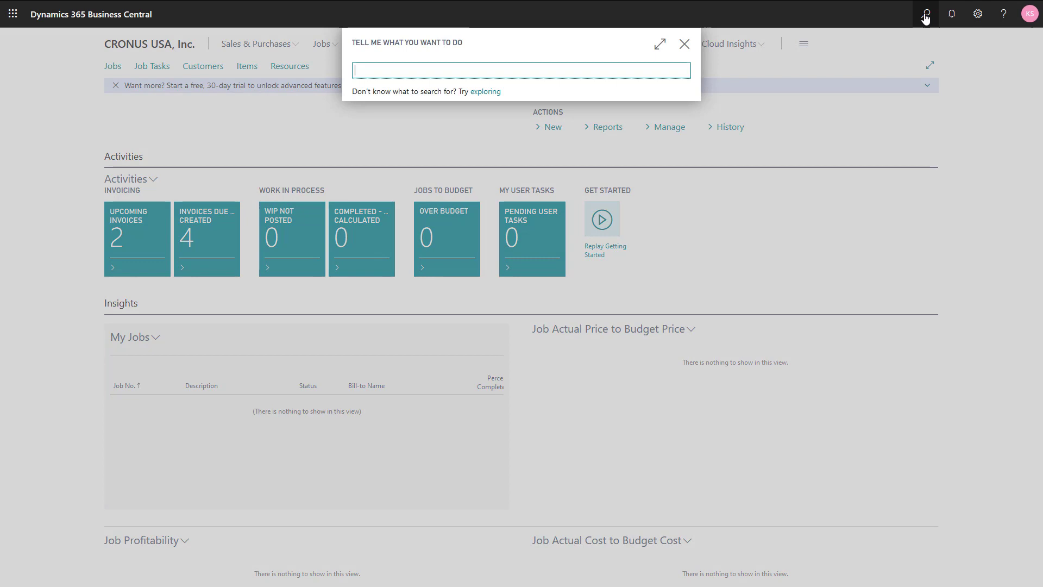
text(item )
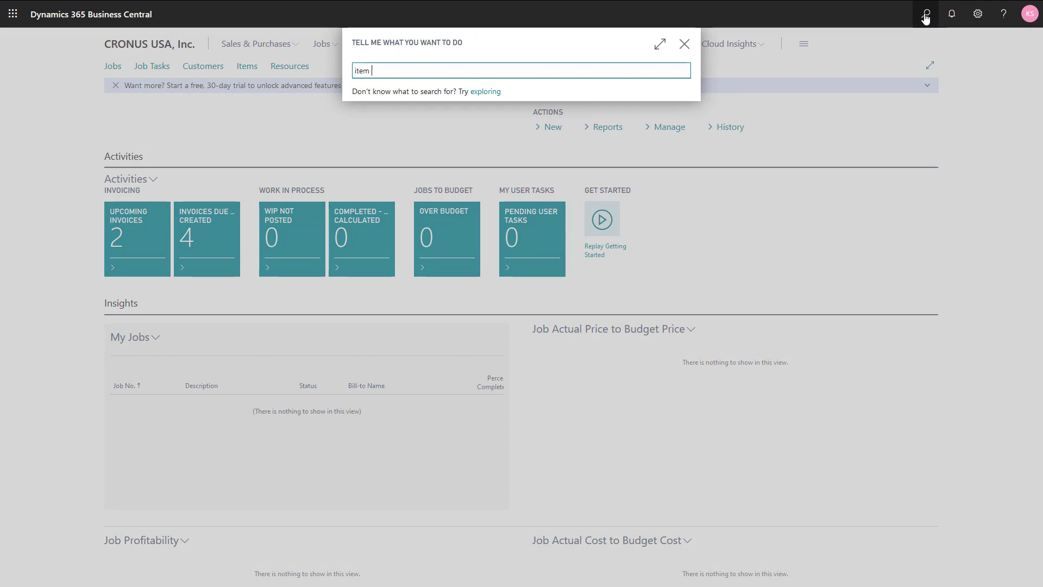
text(trac)
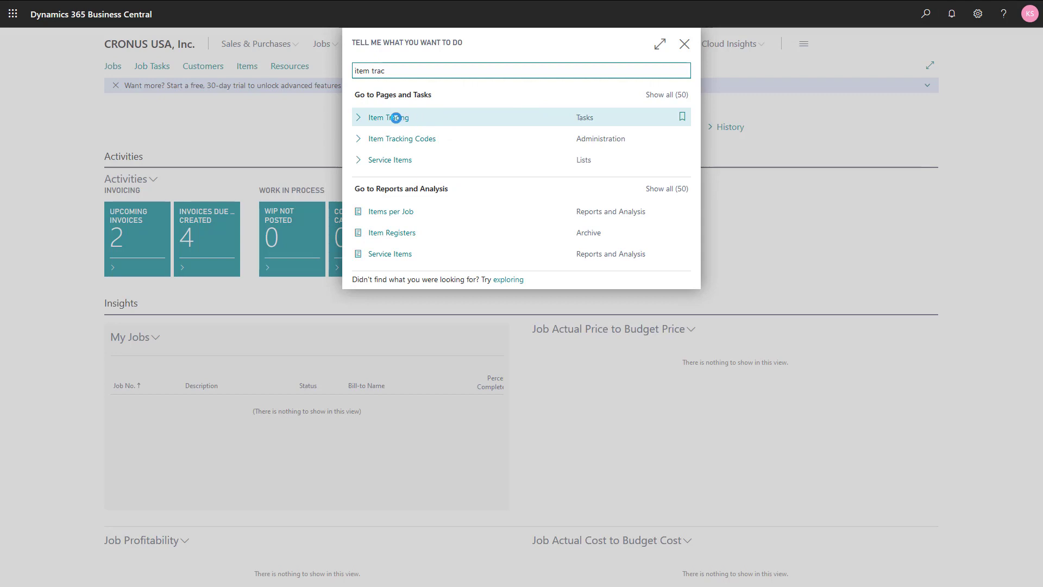
click(396, 118)
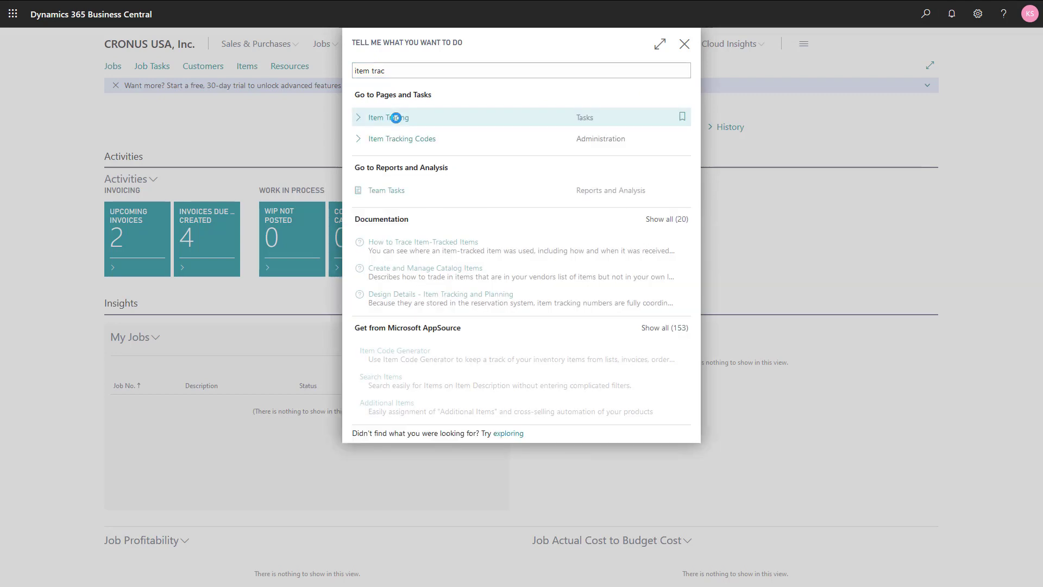
click(398, 121)
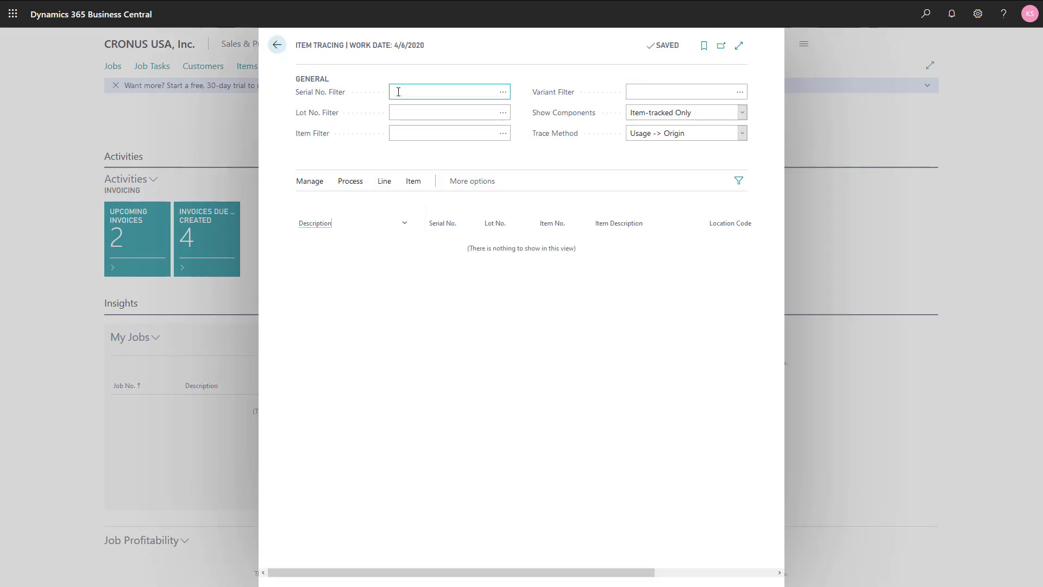
- Filter the item tracing on serial number SN001 and run the trace with the Usage -> Origin method
click(399, 92)
text(SN001)
key(Tab)
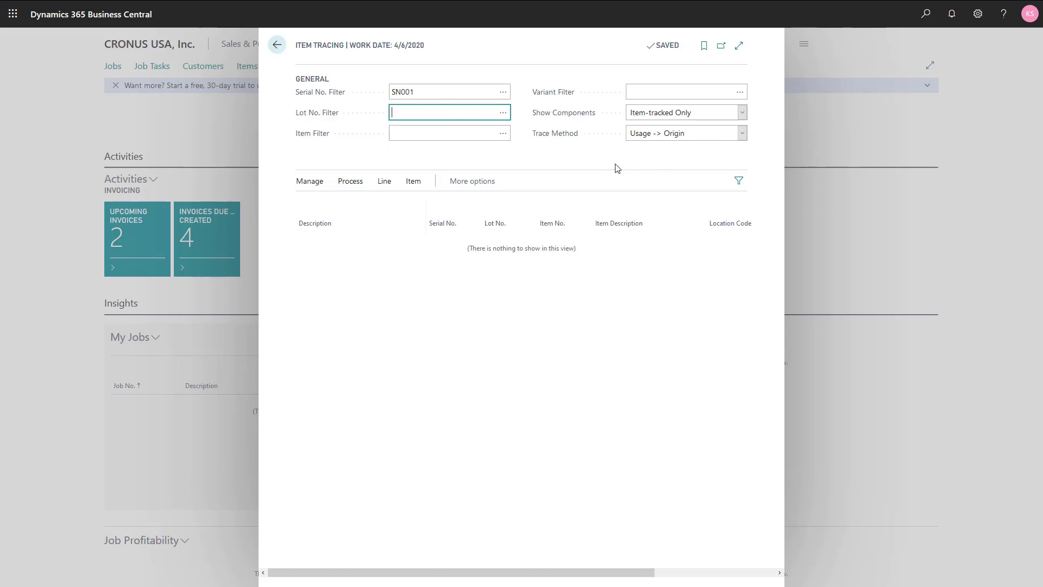
click(358, 182)
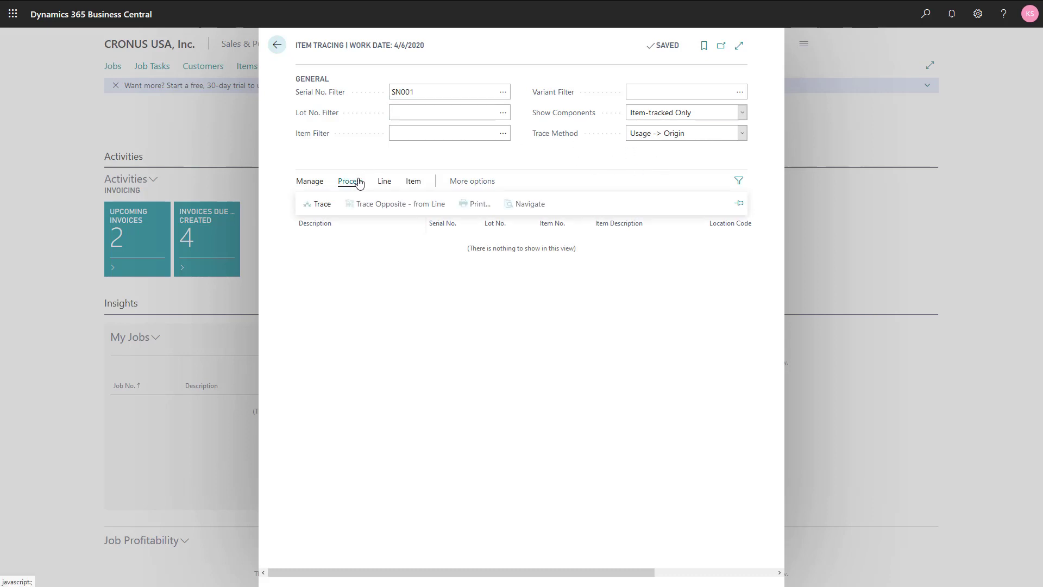
click(323, 206)
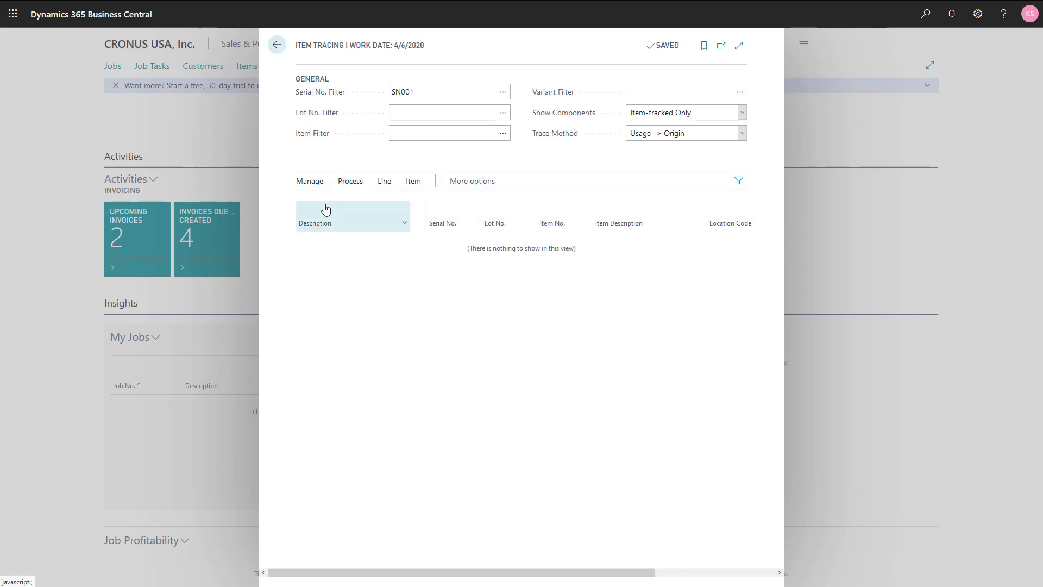